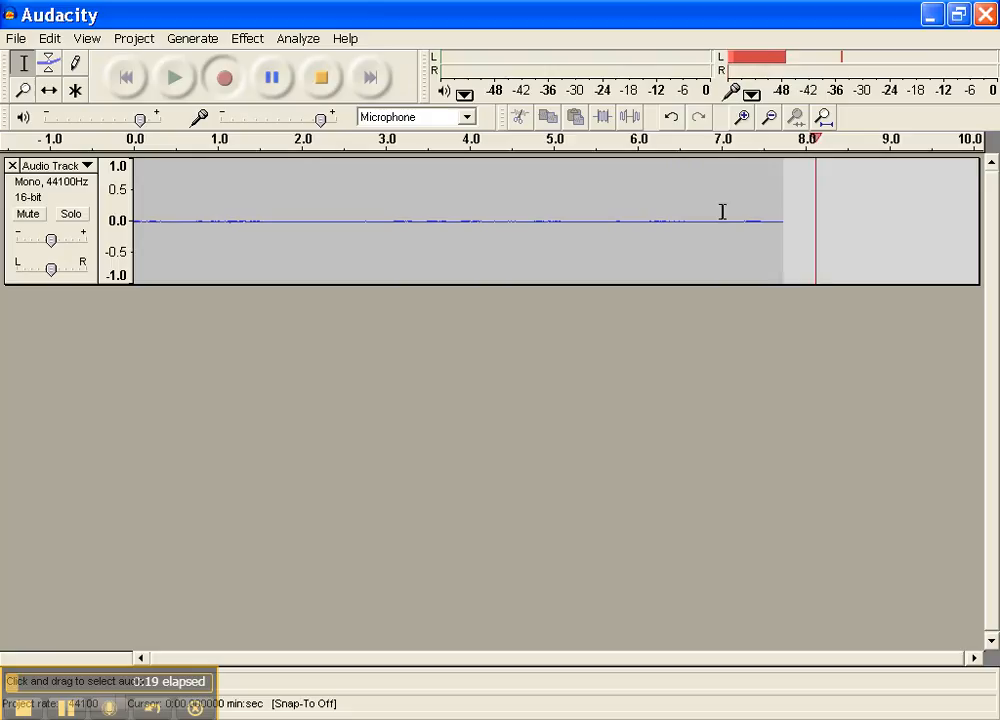
# - Pause and resume the running microphone recording, ending the take at about 21 seconds
pyautogui.click(276, 89)
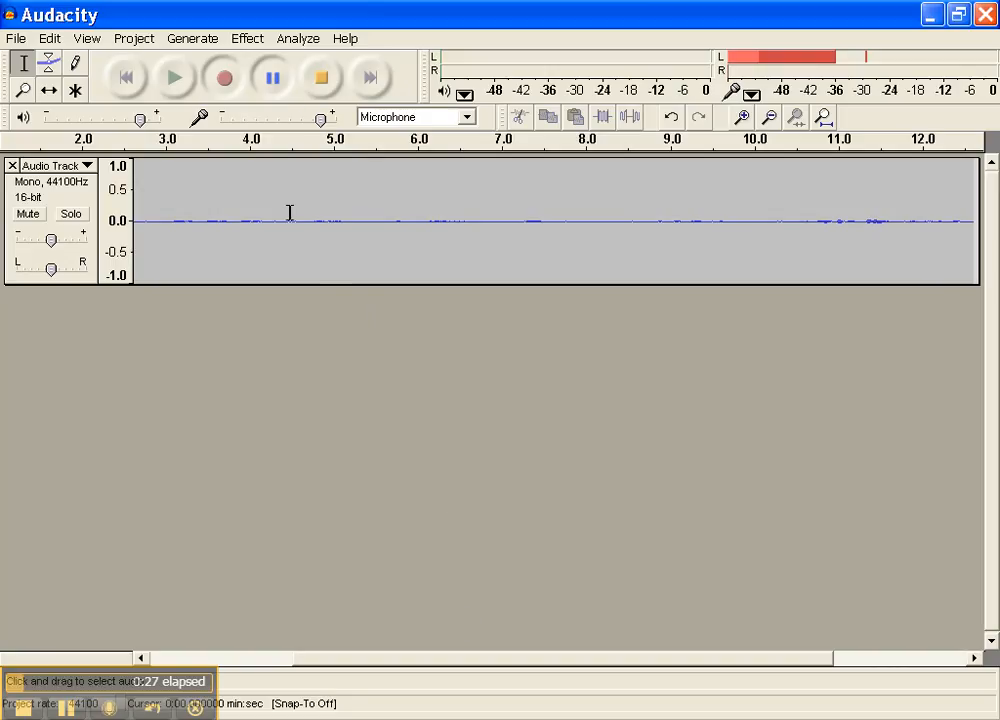
pyautogui.click(271, 88)
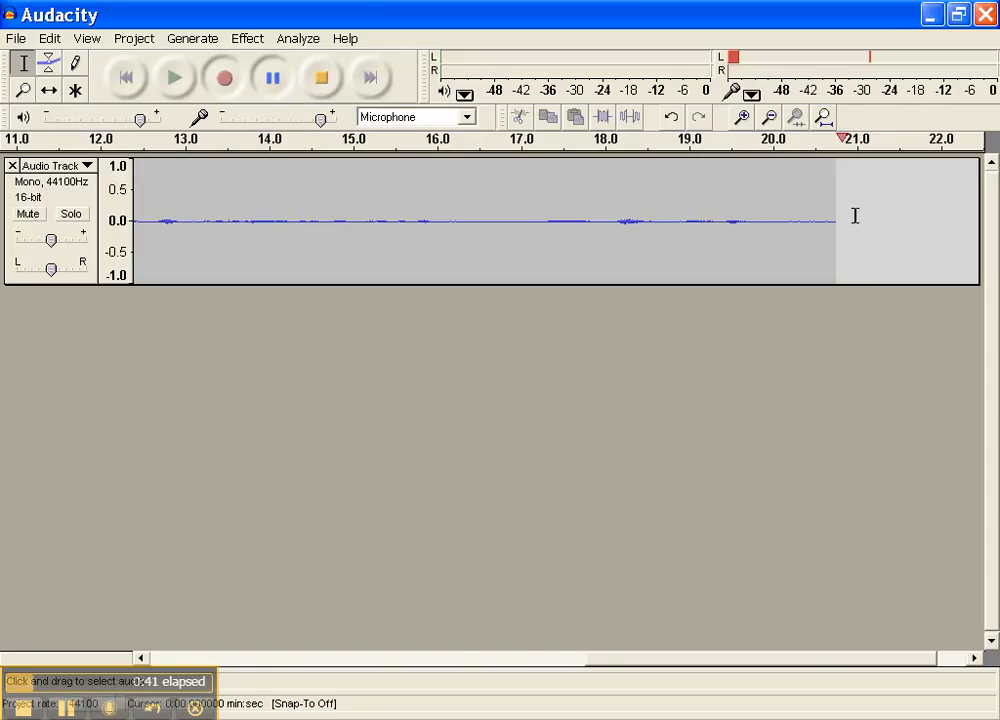
pyautogui.click(321, 80)
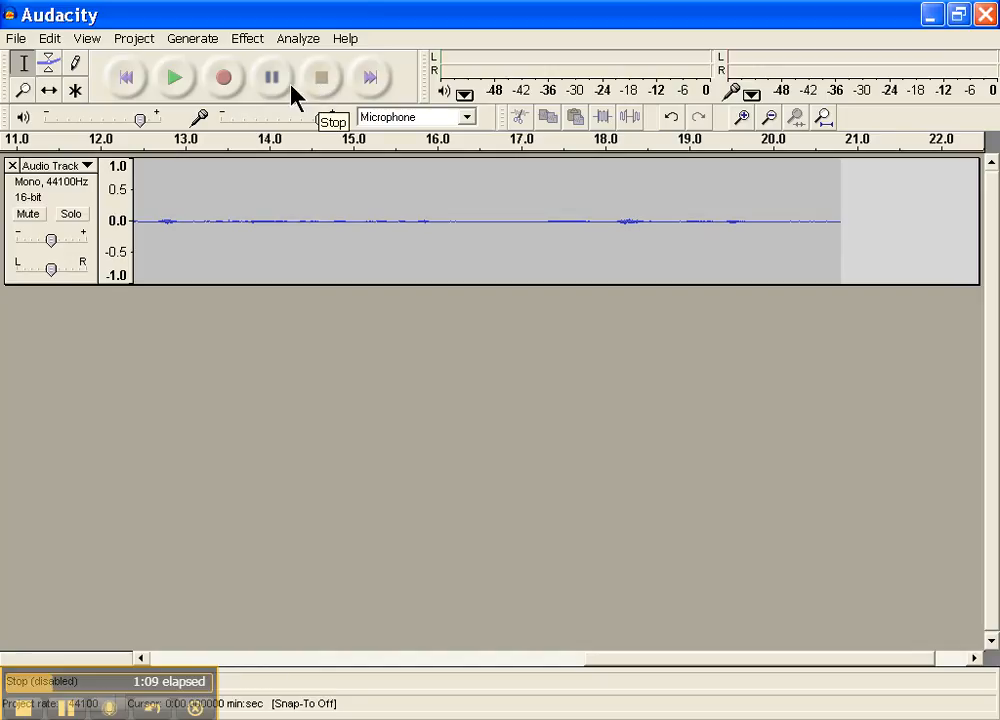
# - Play back the recorded take from the beginning, pausing and stopping before 5 seconds
pyautogui.click(175, 78)
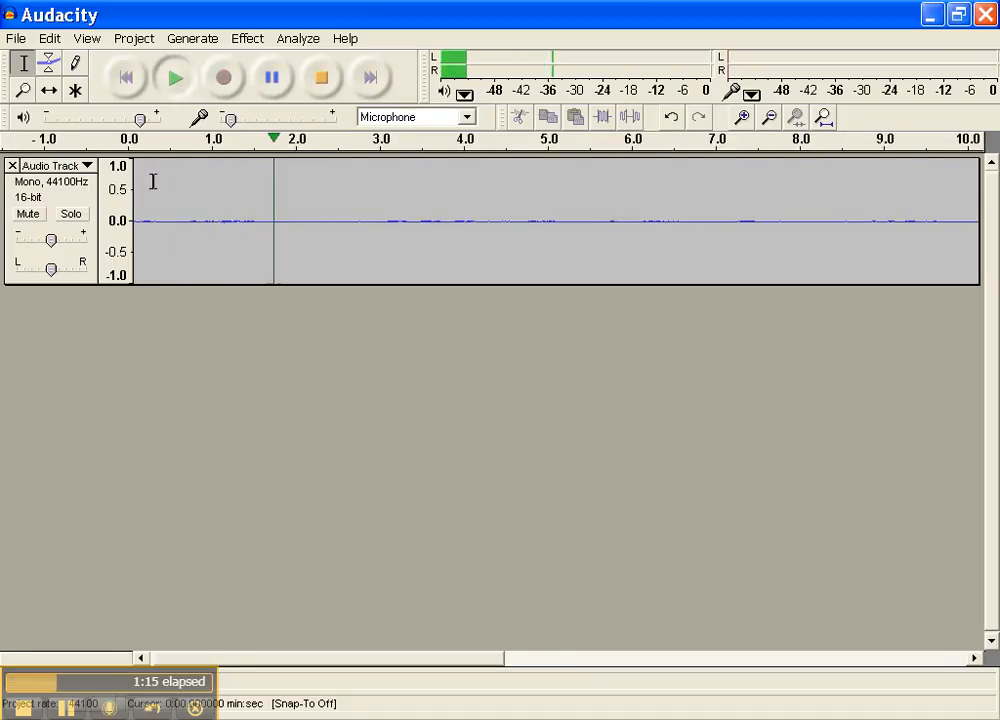
pyautogui.click(271, 80)
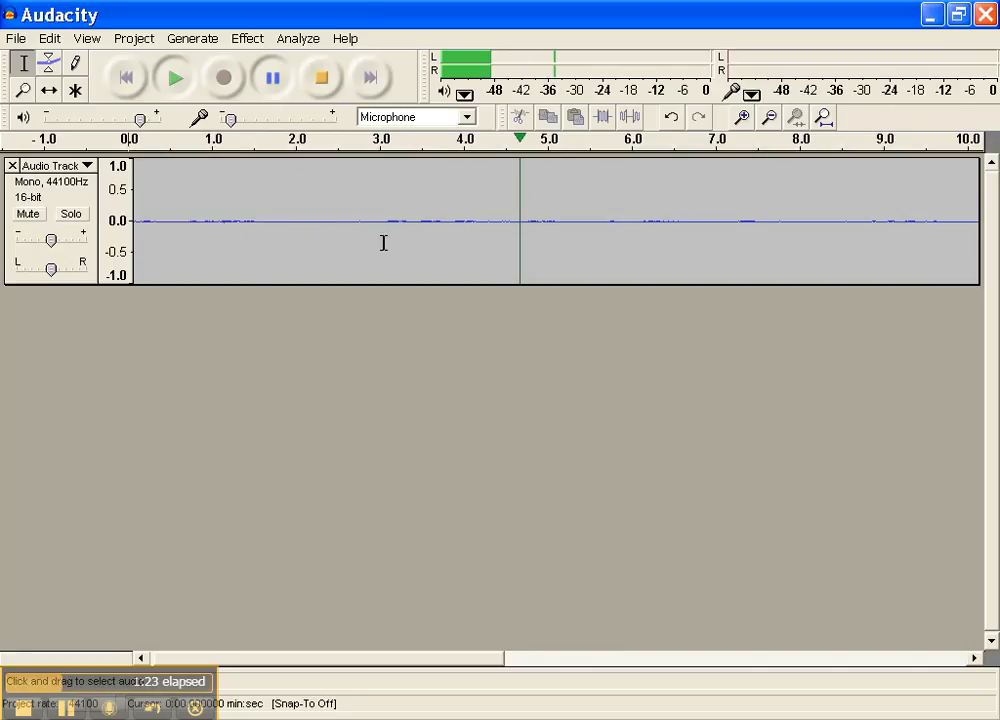
pyautogui.click(323, 86)
# - Delete the section of the recording from about 2.3 to 4.0 seconds
pyautogui.moveTo(326, 221); pyautogui.dragTo(462, 221)
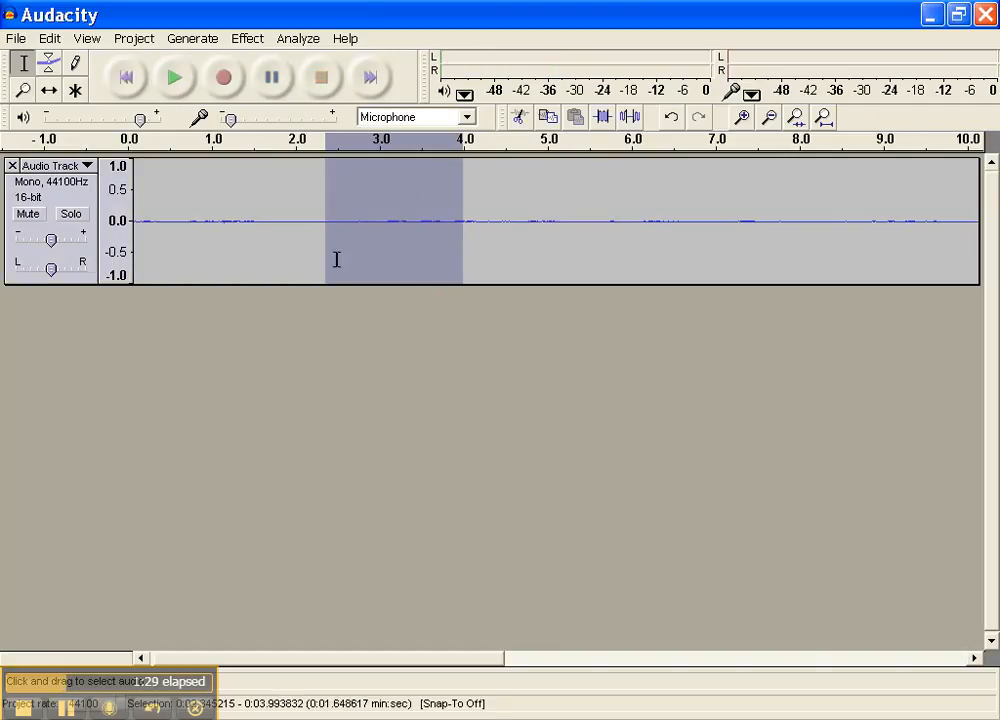
pyautogui.press('Delete')
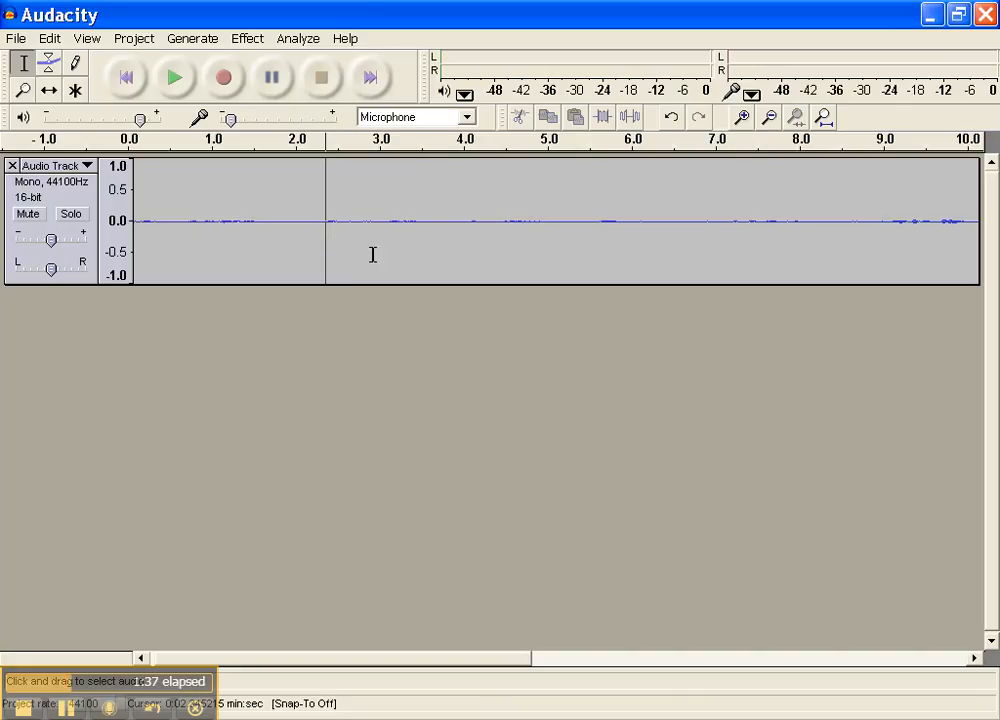
# - Export the recording as an MP3 file named test1 in the Audacity folder, leaving the ID3v2 tags blank
pyautogui.click(14, 42)
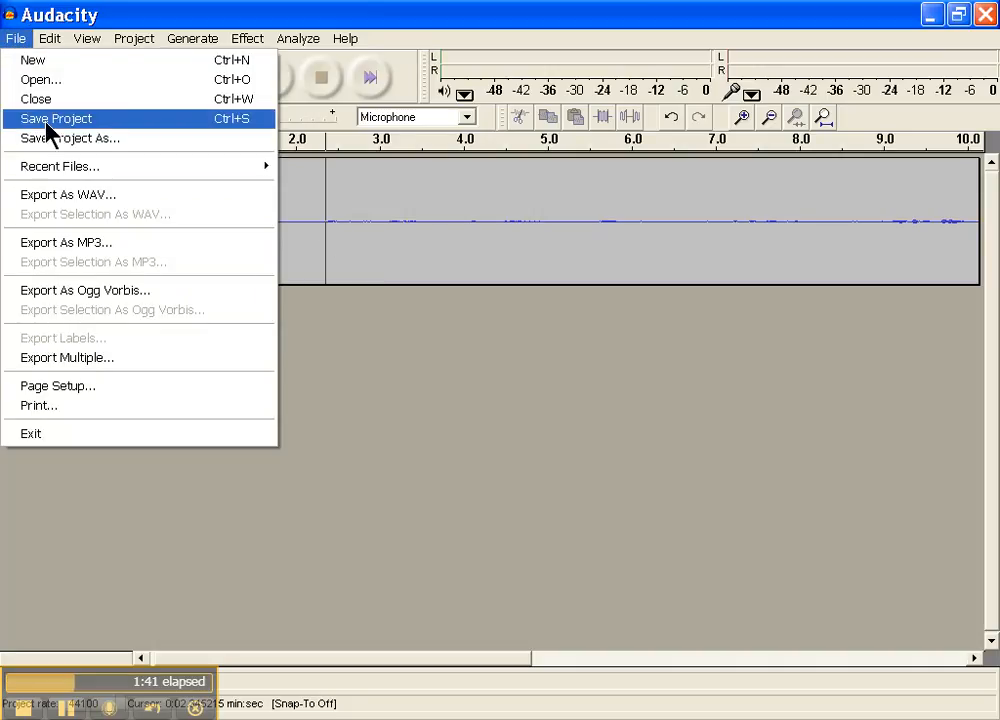
pyautogui.click(112, 243)
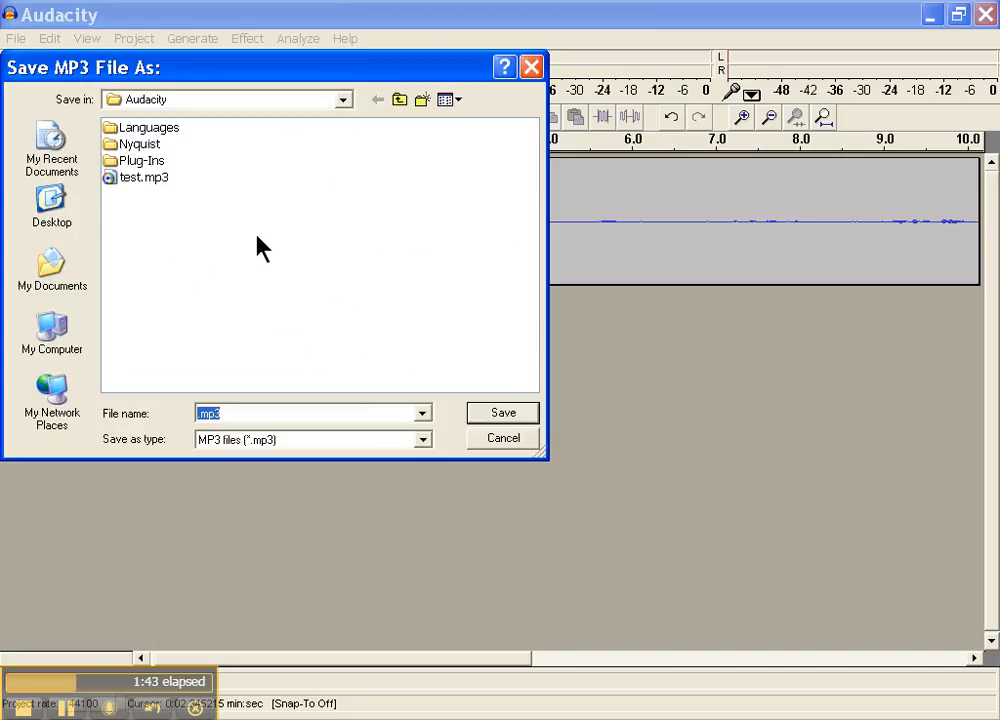
pyautogui.write('test1')
pyautogui.click(499, 413)
pyautogui.click(503, 416)
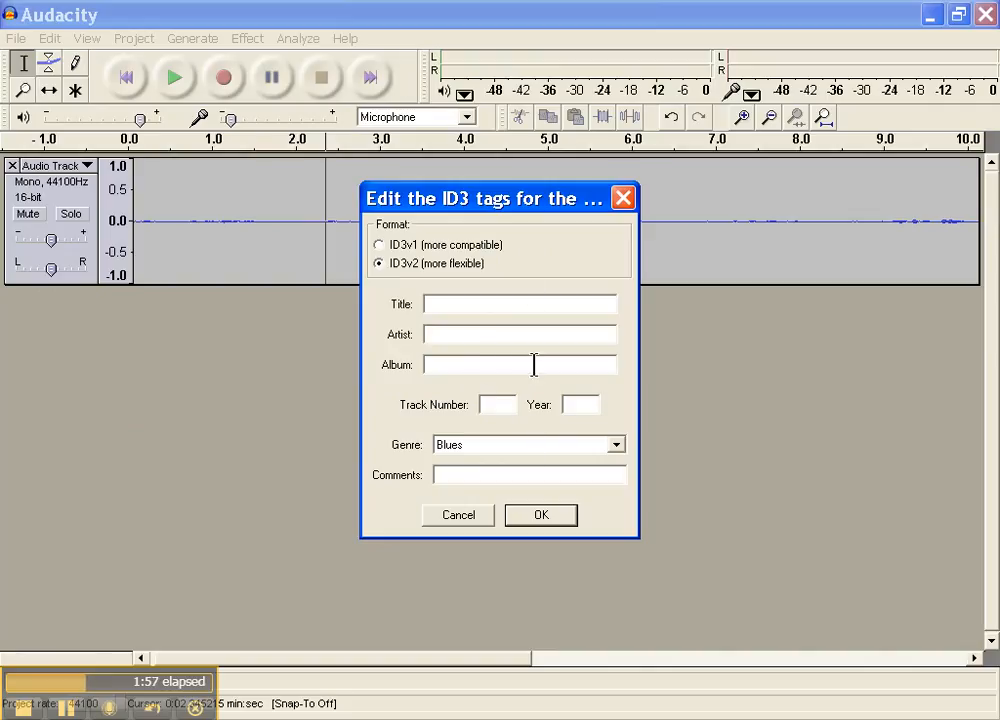
pyautogui.click(529, 519)
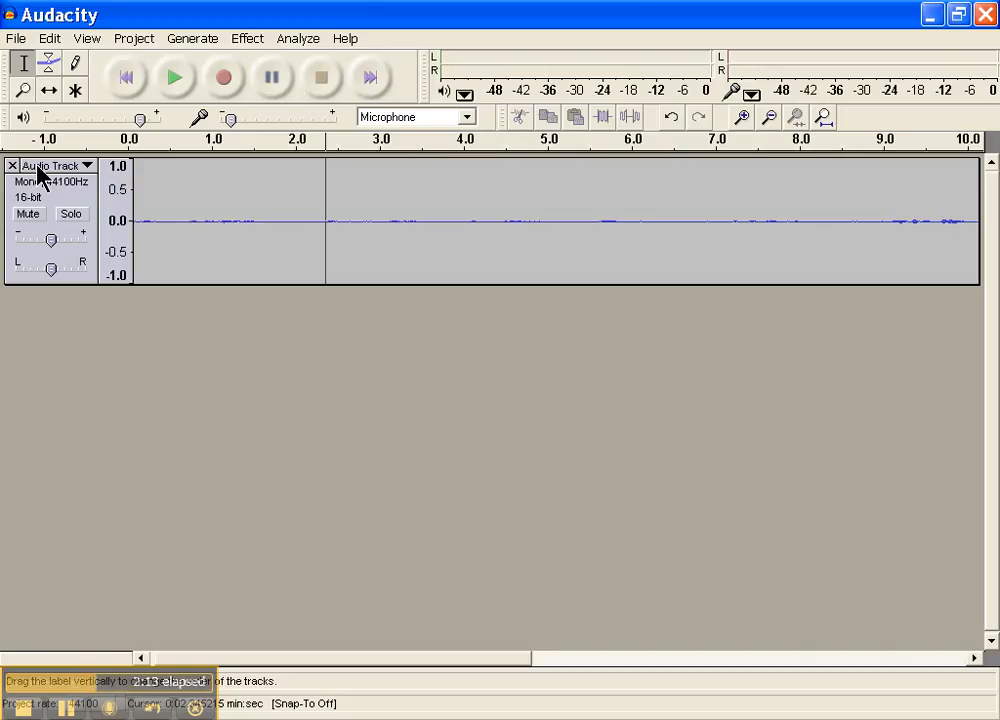
# - Remove the audio track and record a new microphone take about 2 seconds long
pyautogui.click(243, 249)
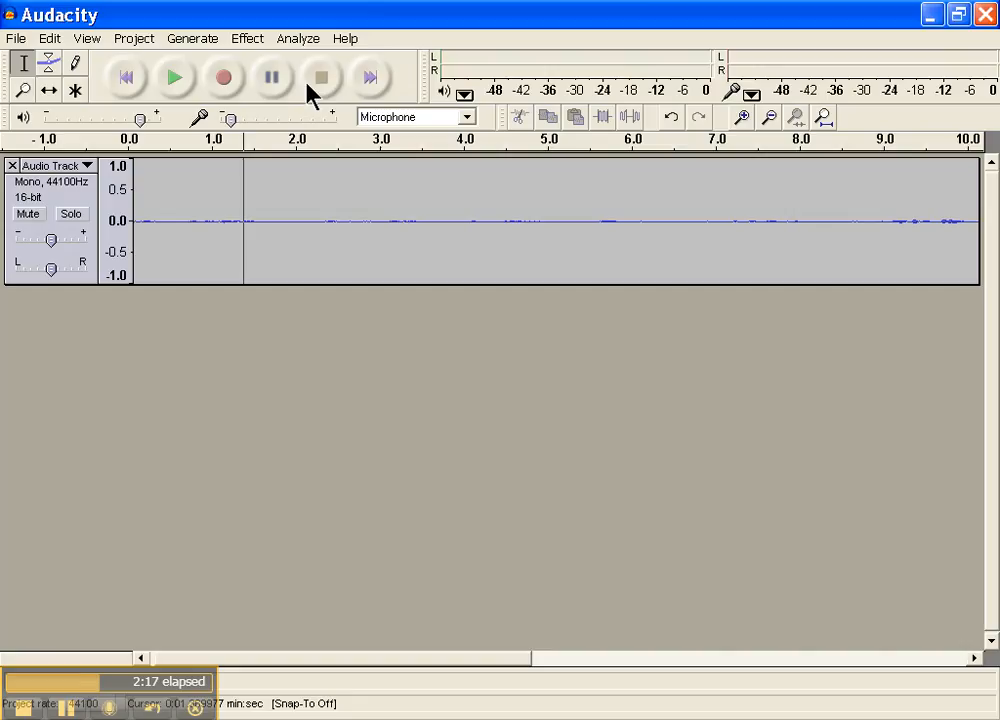
pyautogui.click(12, 166)
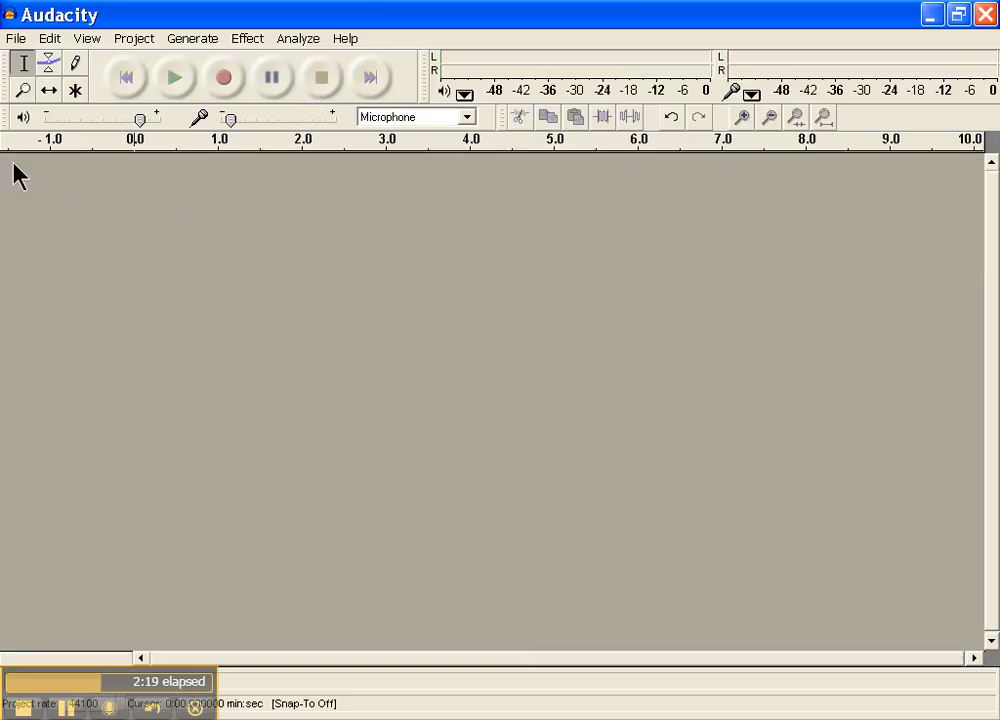
pyautogui.click(225, 80)
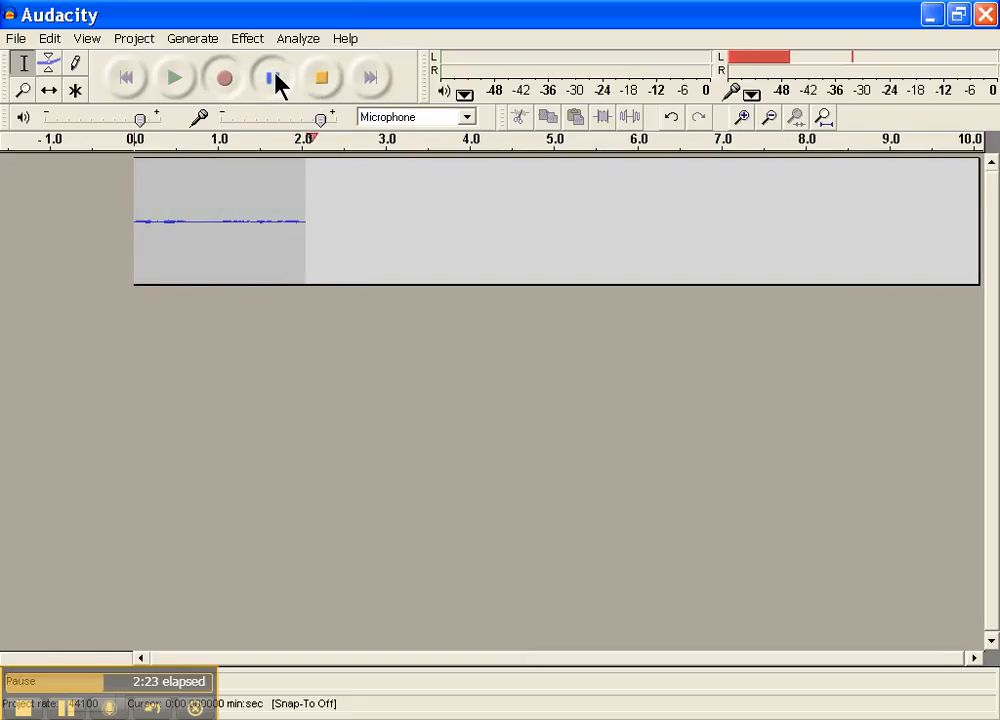
pyautogui.click(324, 77)
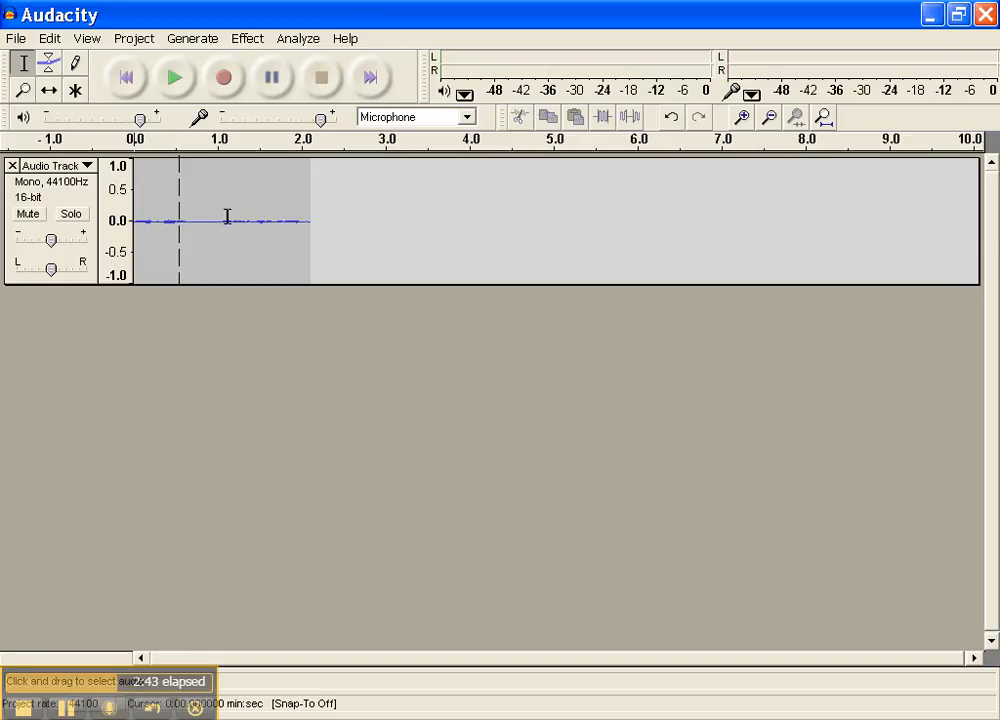
# - Record a second take from the start of the timeline, about 2.5 seconds long, and remove its track
pyautogui.click(232, 87)
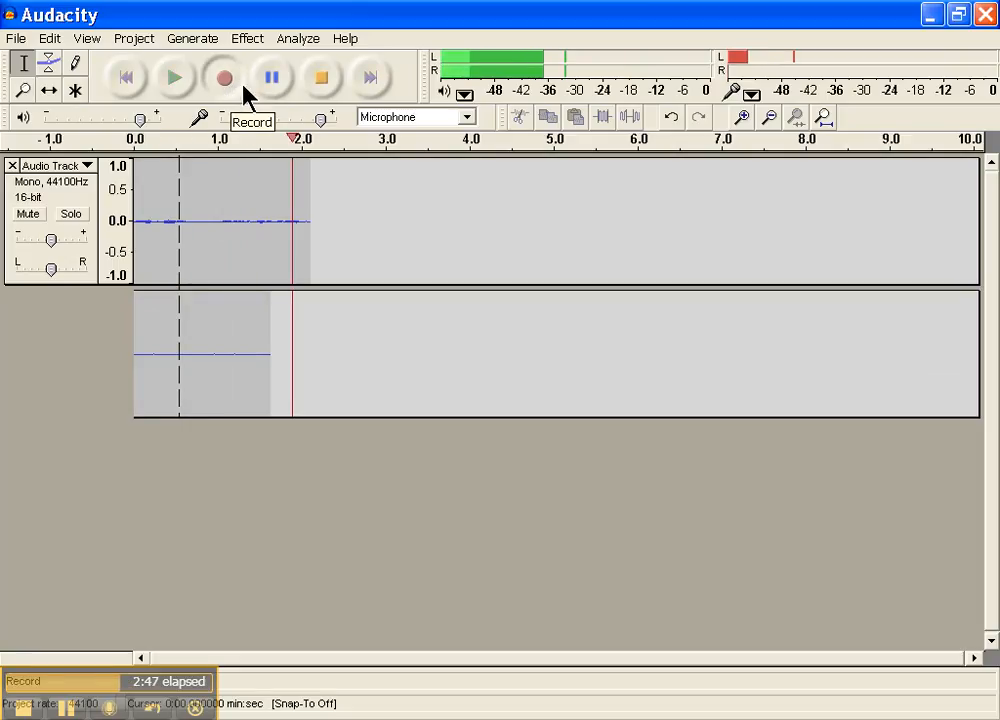
pyautogui.click(271, 80)
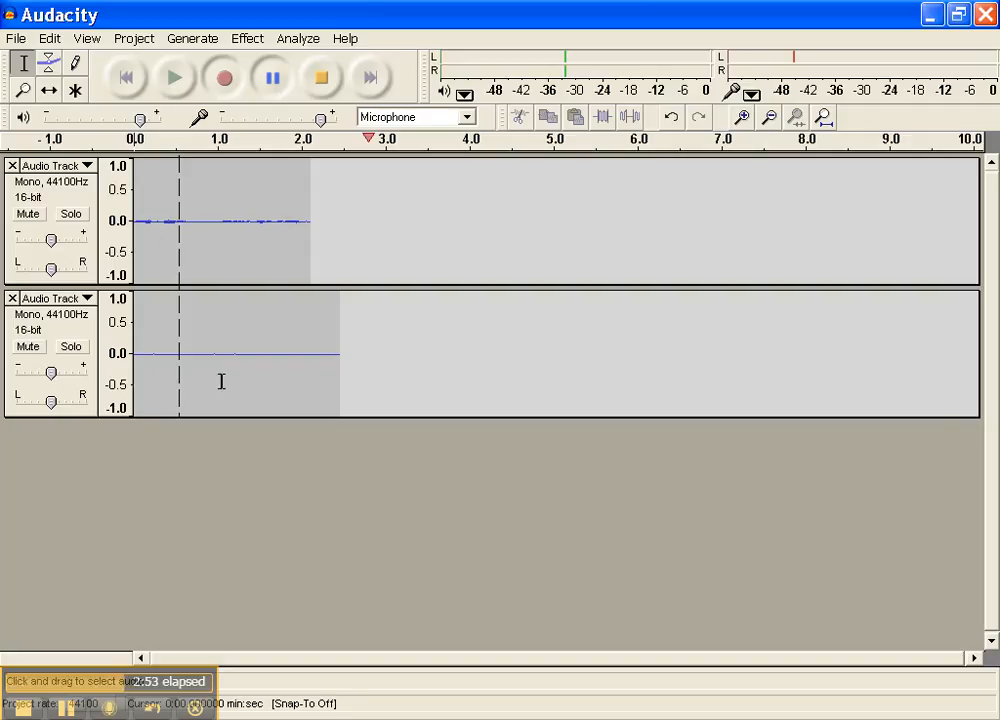
pyautogui.click(313, 80)
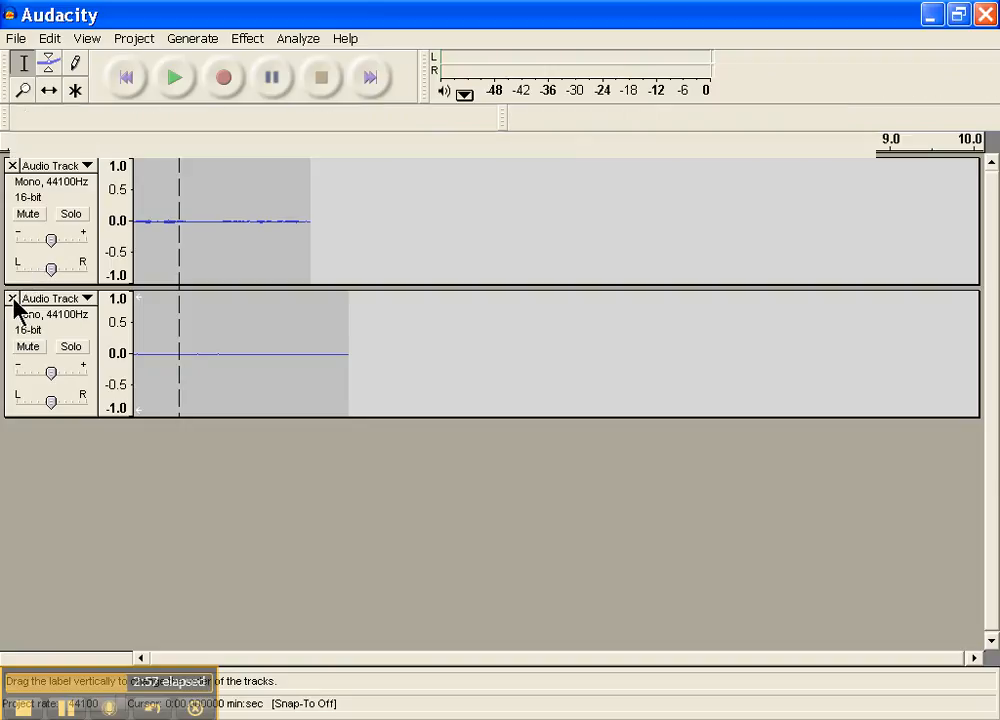
pyautogui.click(12, 298)
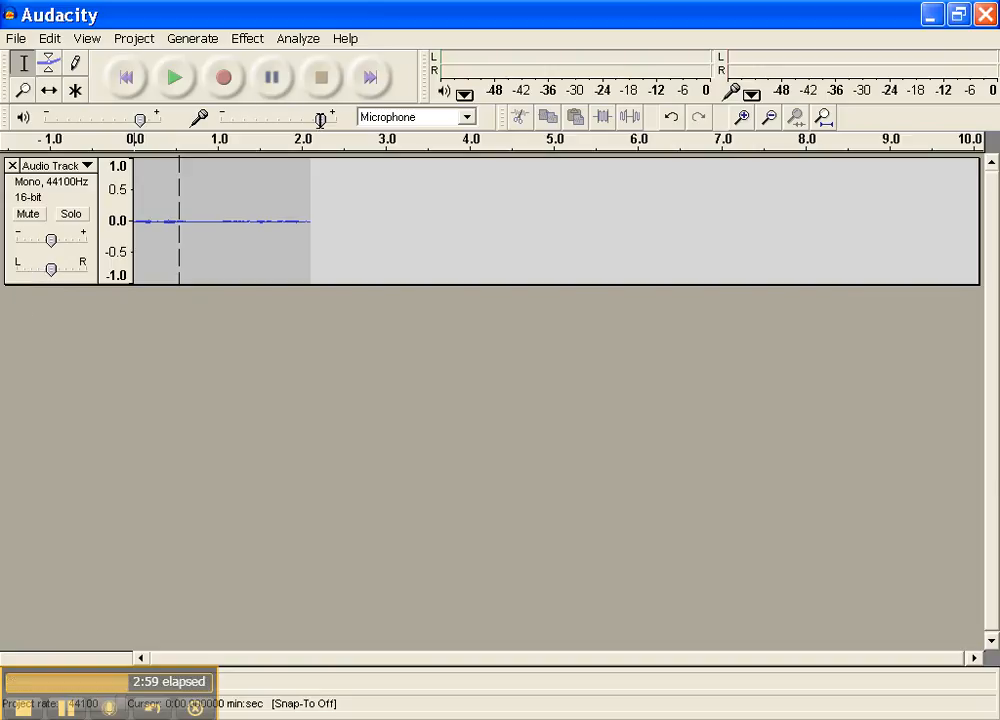
# - Mute the remaining track, play it through and move the cursor to the track's end
pyautogui.click(27, 214)
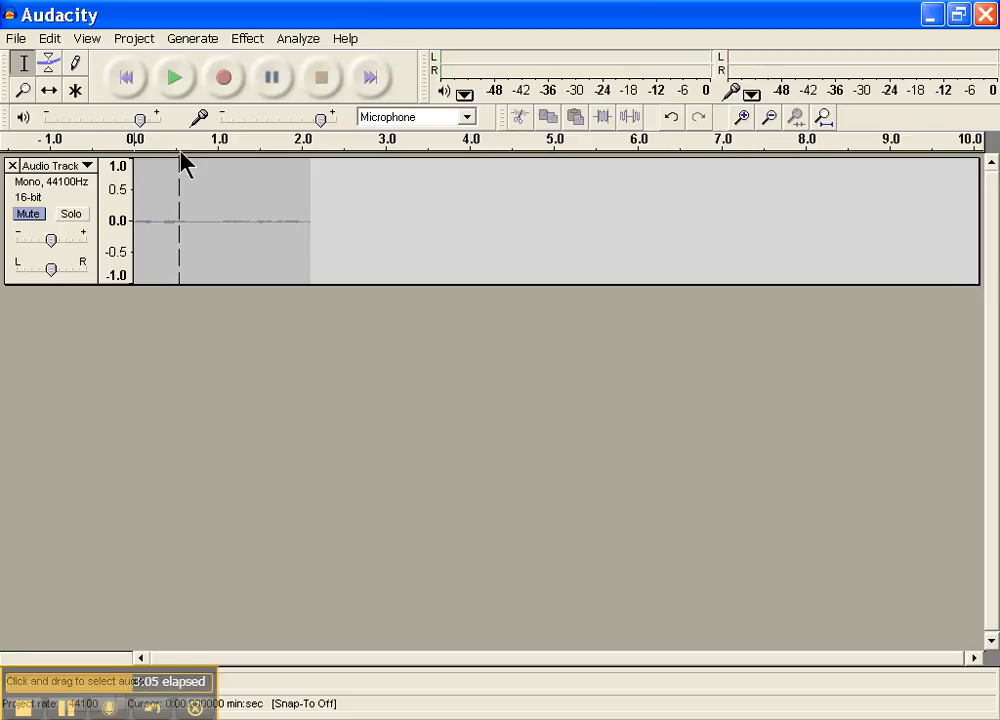
pyautogui.click(176, 80)
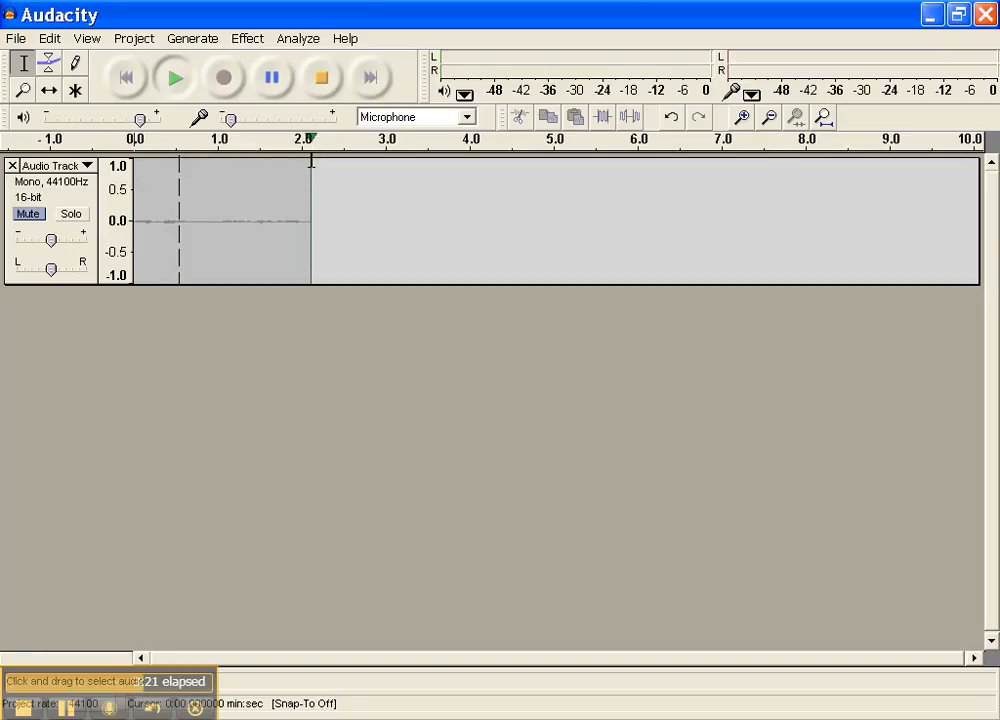
pyautogui.click(328, 80)
pyautogui.click(372, 78)
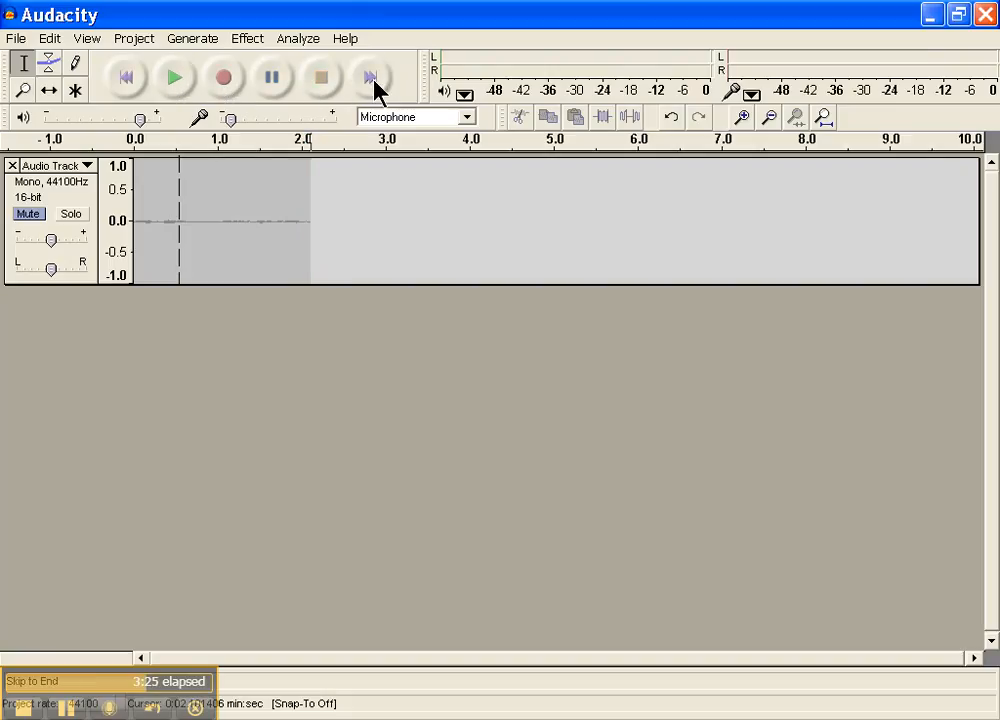
# - Record a second take starting at the muted track's end, about 6 seconds long, and remove both tracks
pyautogui.click(226, 80)
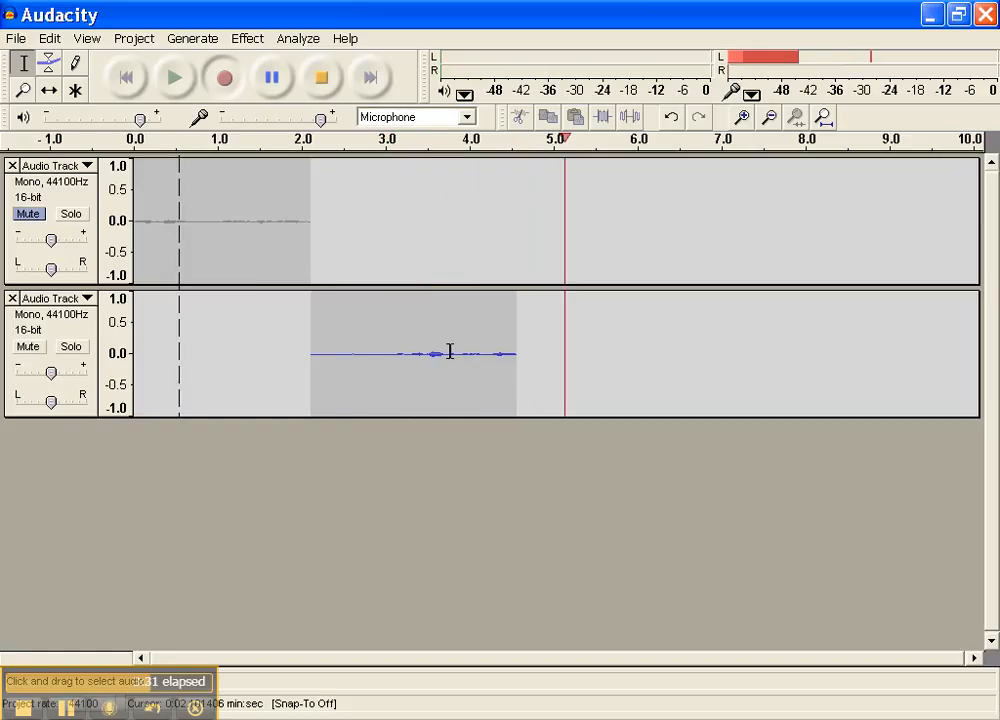
pyautogui.click(323, 84)
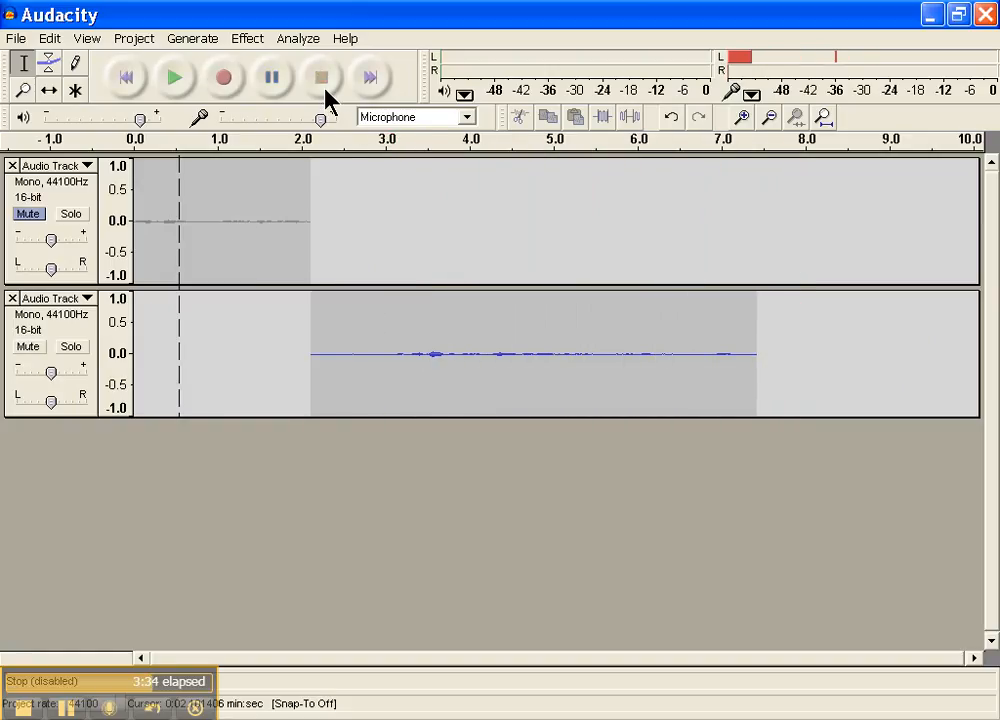
pyautogui.click(12, 298)
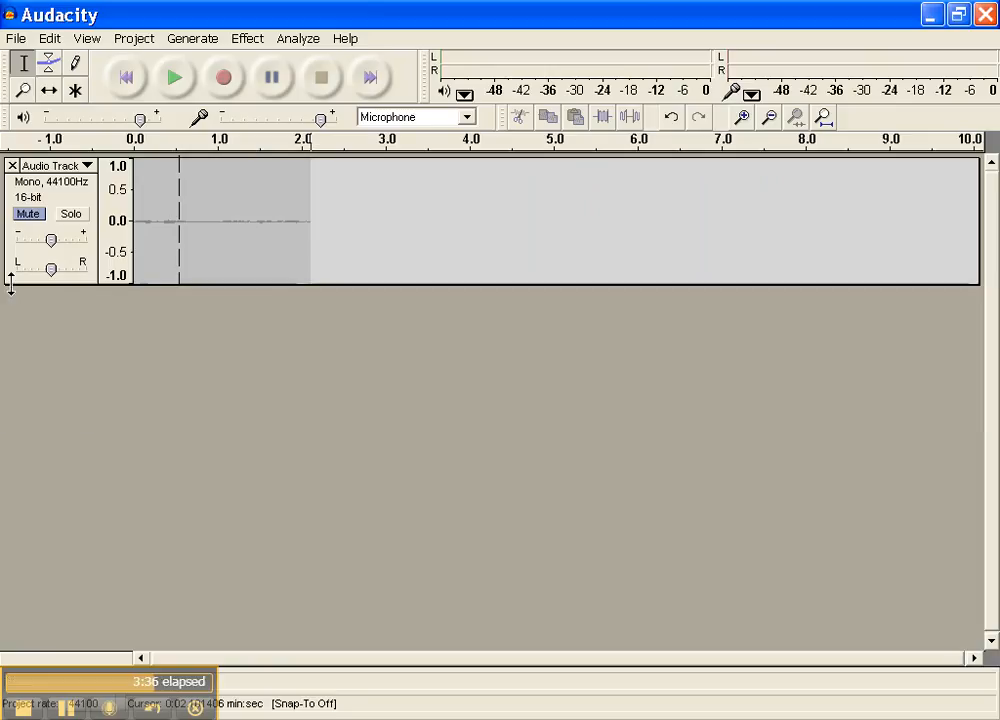
pyautogui.click(11, 166)
# - Record a fresh microphone take about 4.8 seconds long in the empty project
pyautogui.click(226, 78)
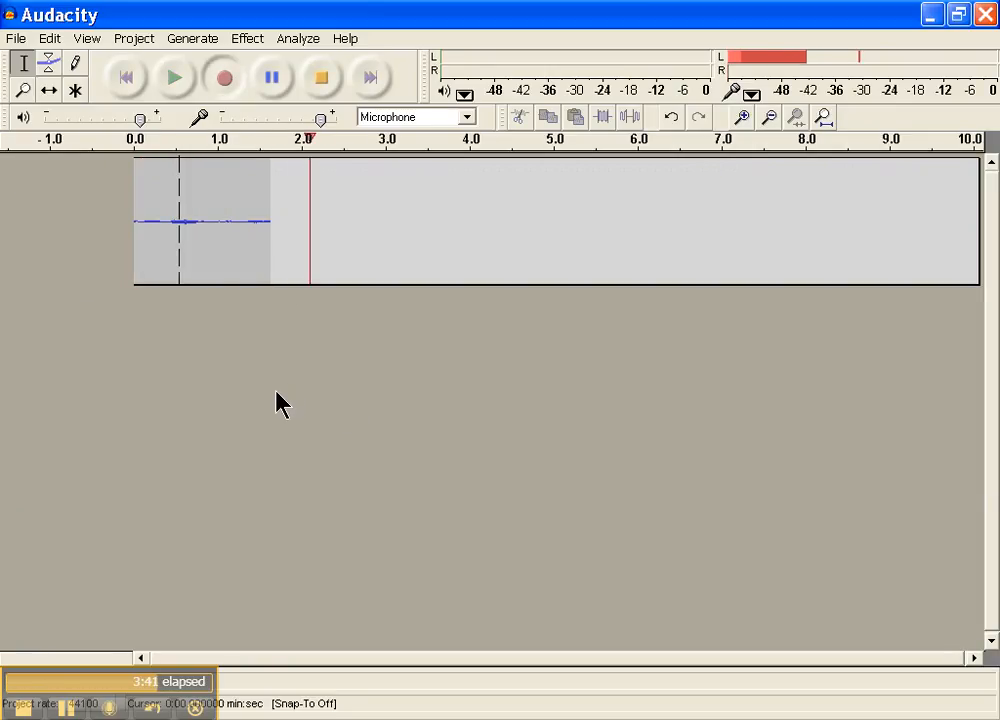
pyautogui.click(272, 78)
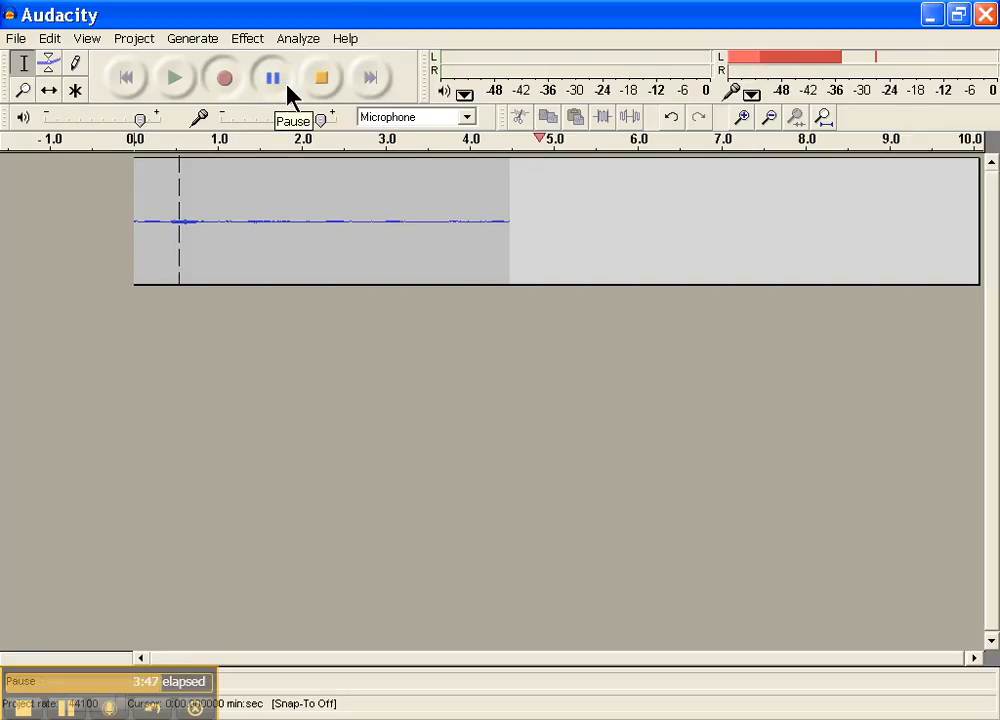
pyautogui.click(321, 92)
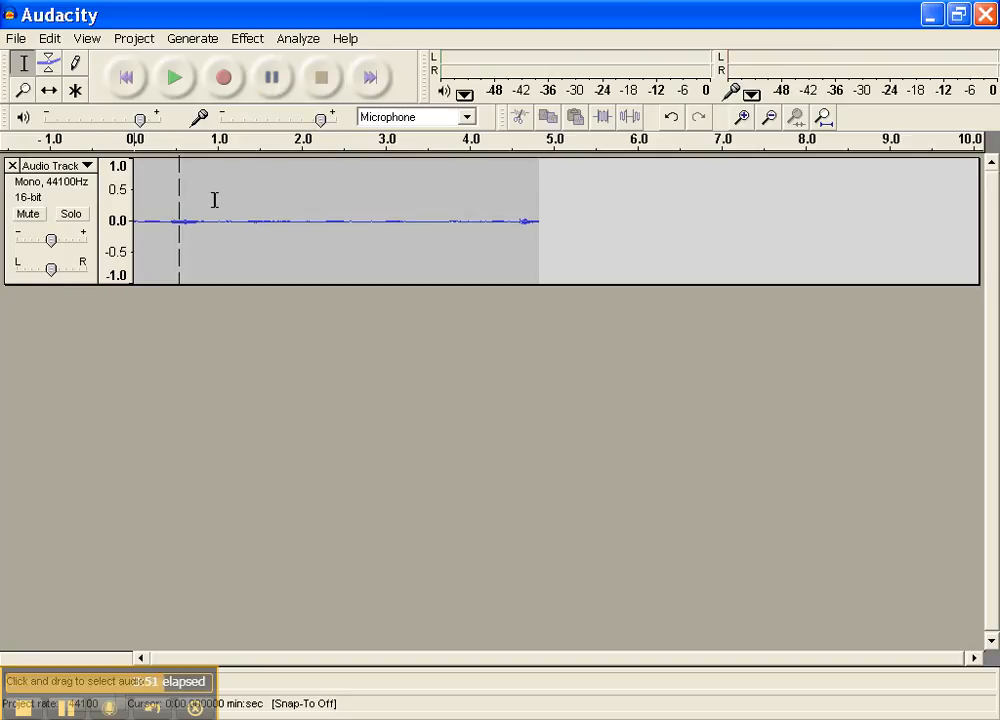
# - Mute the first track and record a second take from its end, about 10.6 seconds long
pyautogui.click(29, 214)
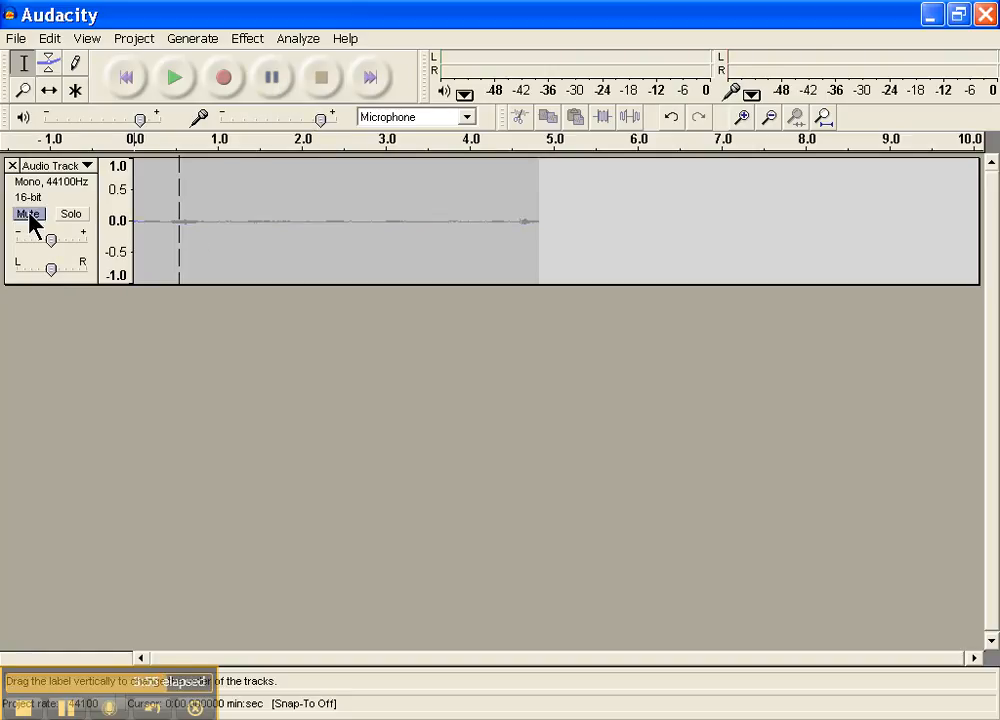
pyautogui.click(370, 80)
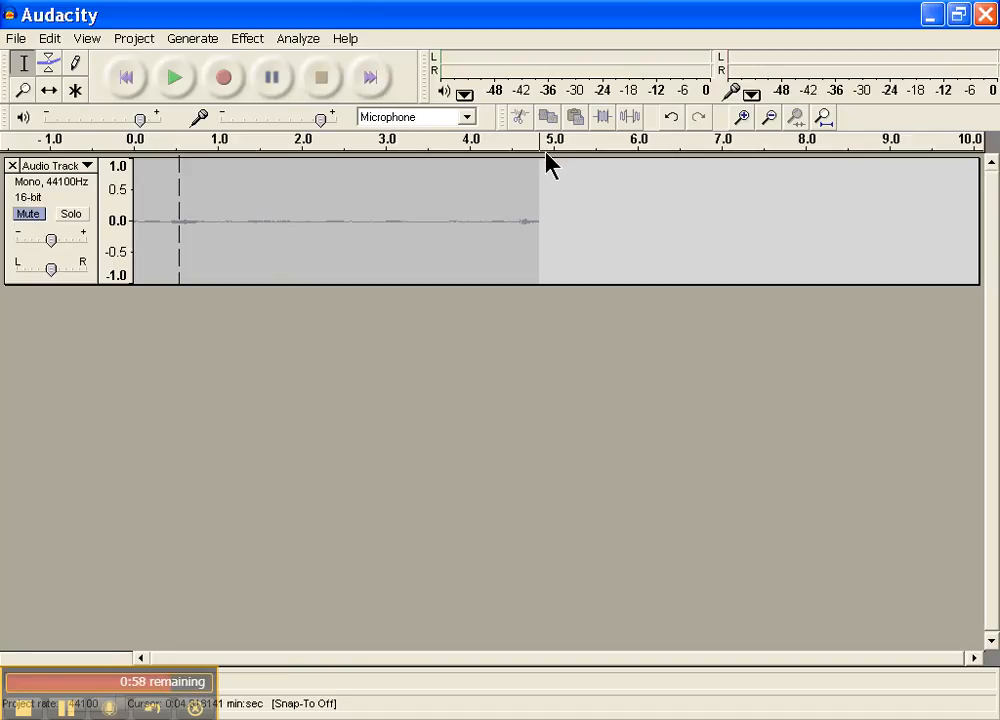
pyautogui.click(225, 80)
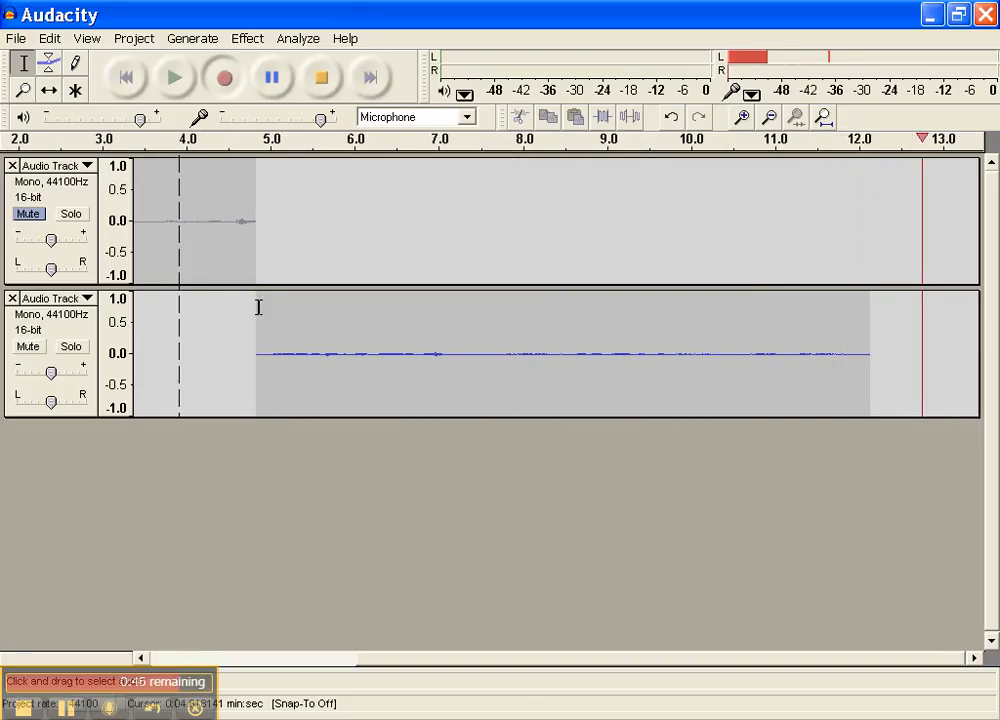
pyautogui.click(273, 80)
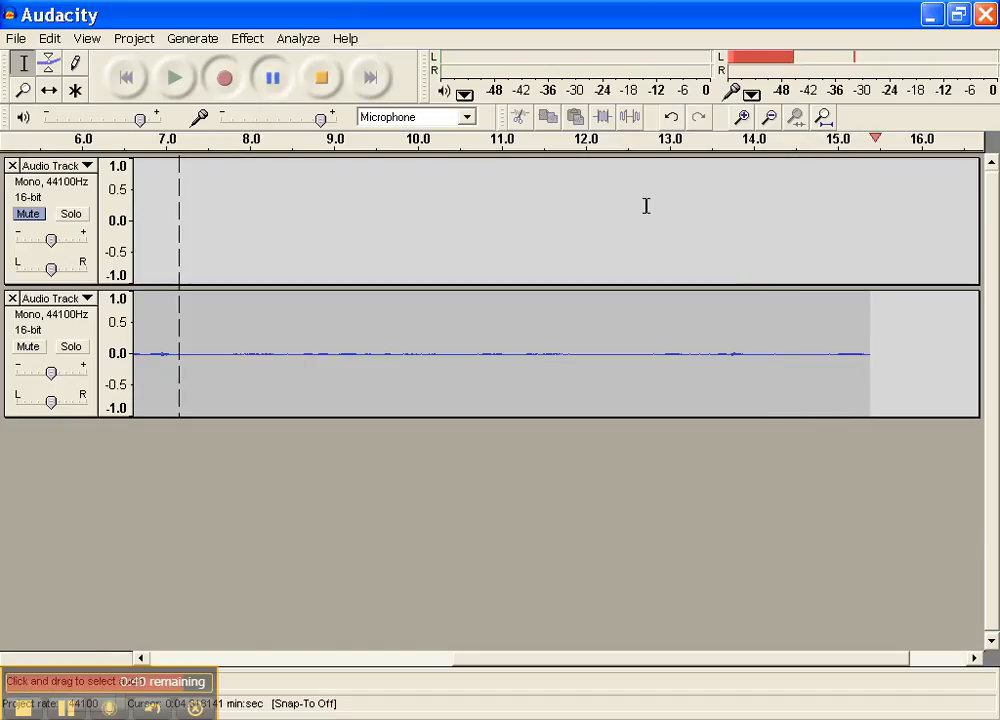
pyautogui.click(322, 86)
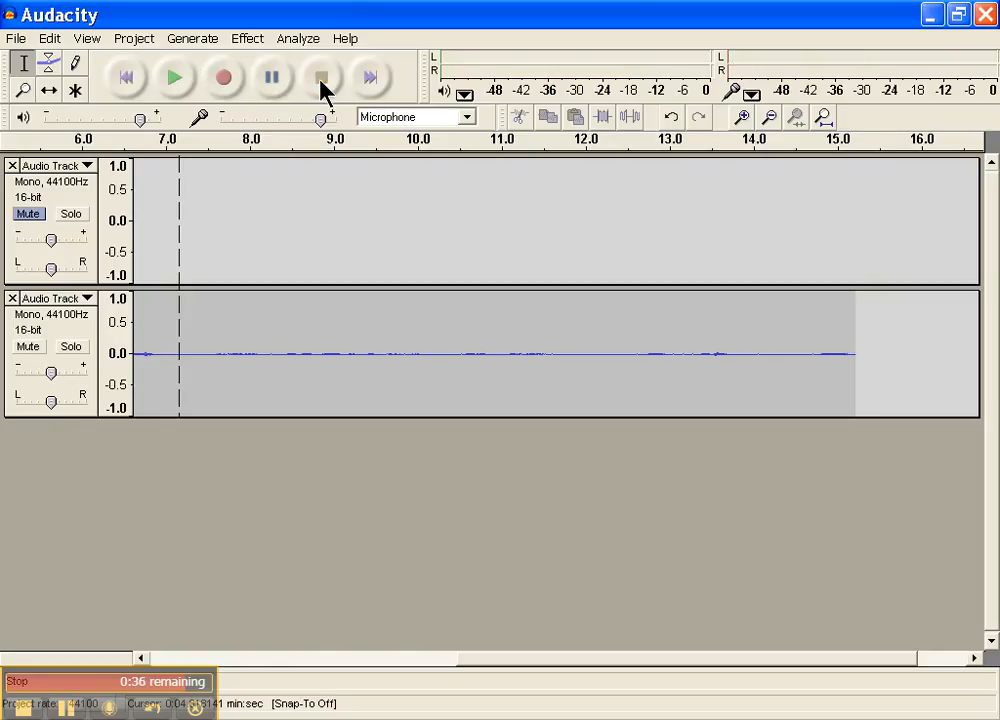
# - Start an MP3 export of both tracks, accept the mono mixdown and cancel saving the file
pyautogui.click(16, 40)
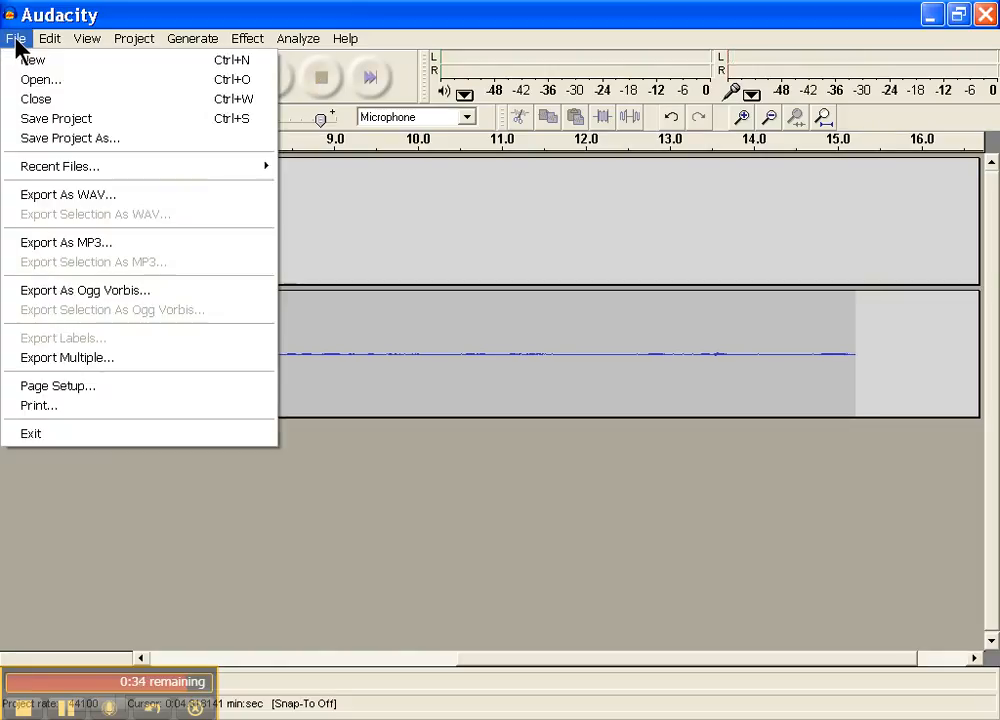
pyautogui.click(60, 243)
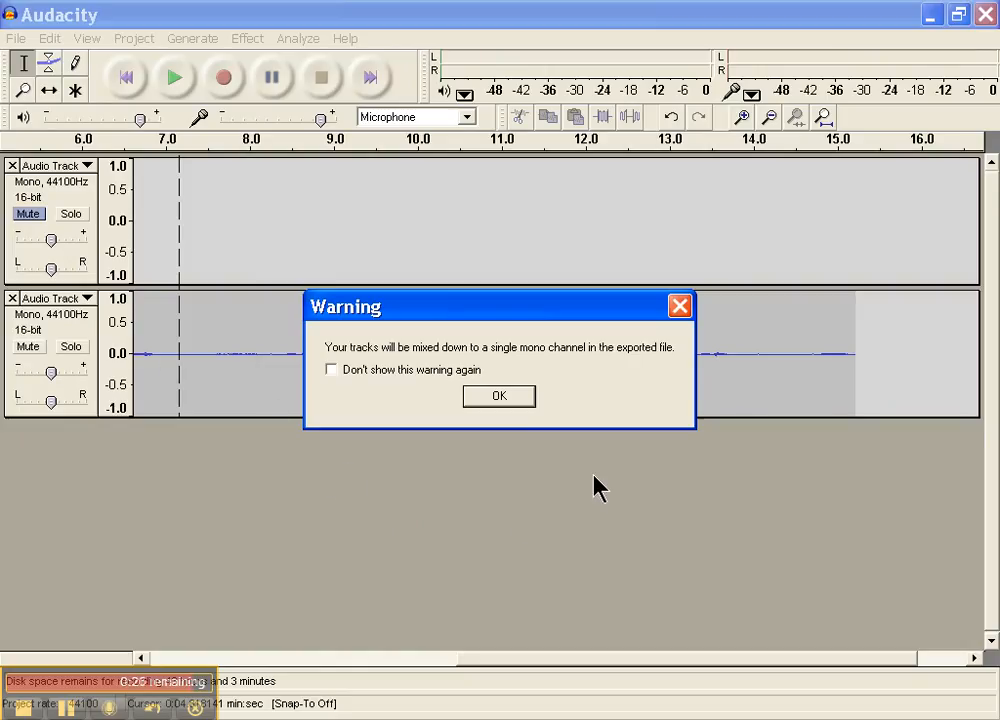
pyautogui.click(489, 400)
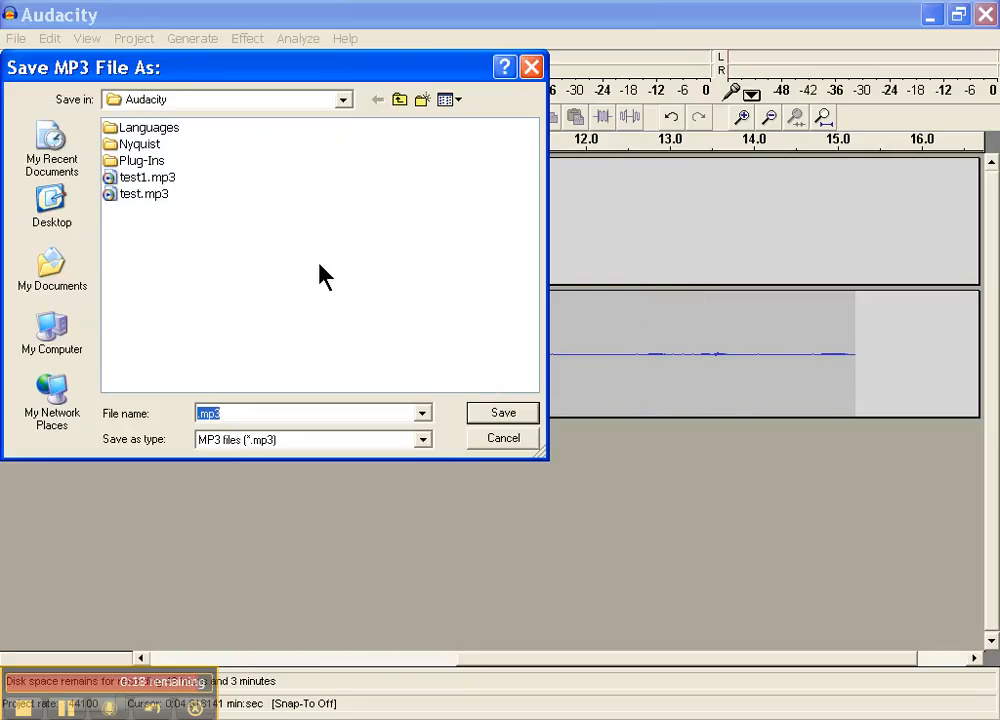
pyautogui.click(505, 444)
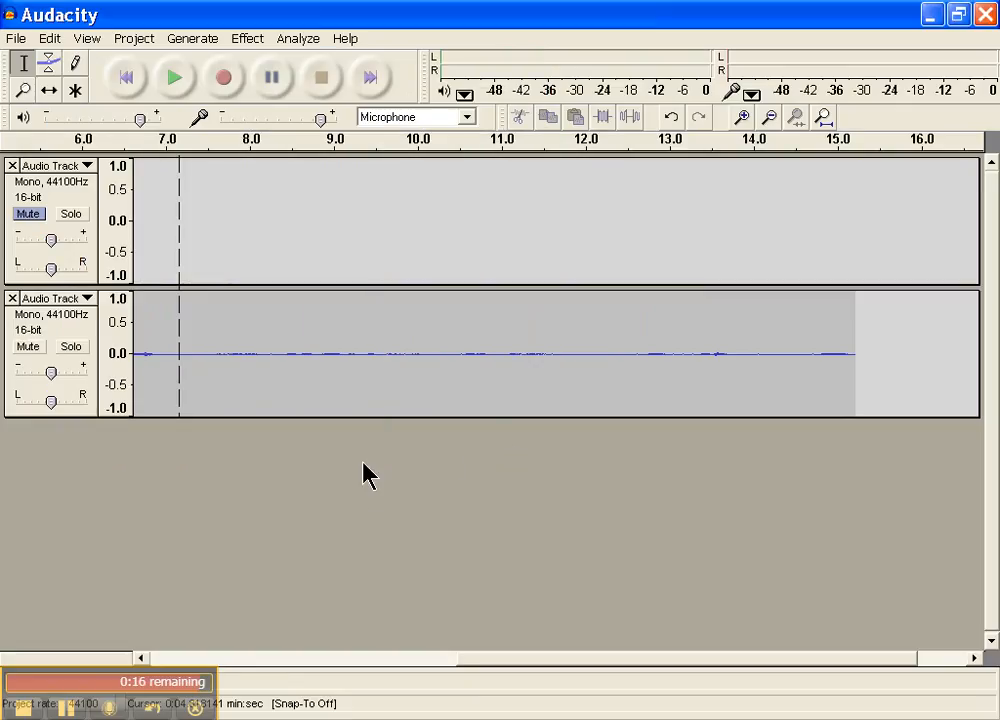
pyautogui.moveTo(565, 655); pyautogui.dragTo(129, 626)
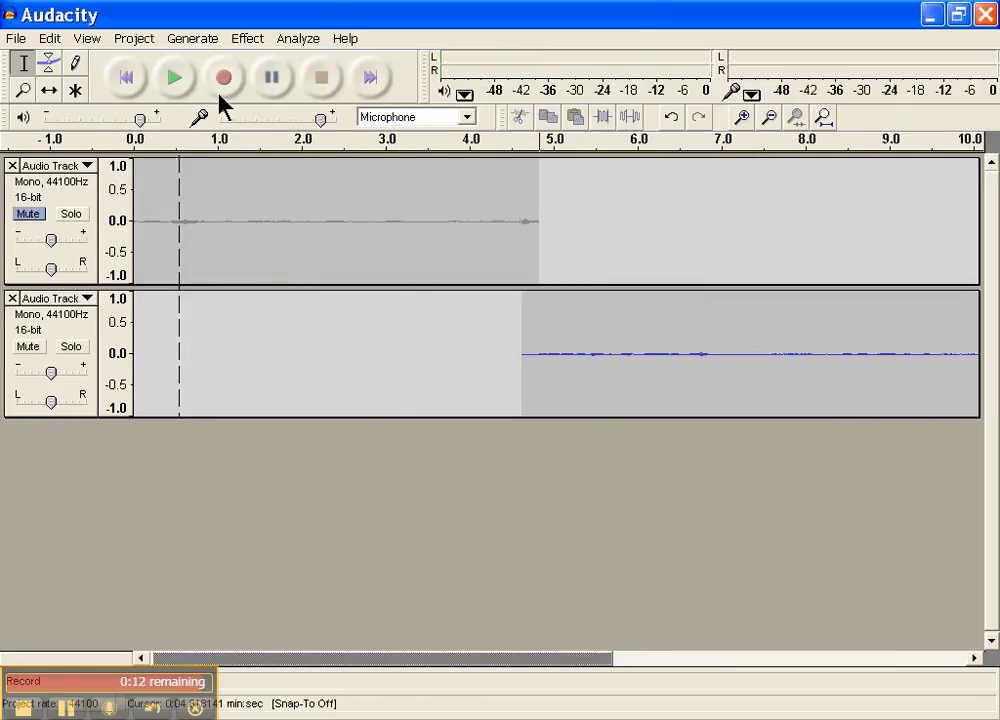